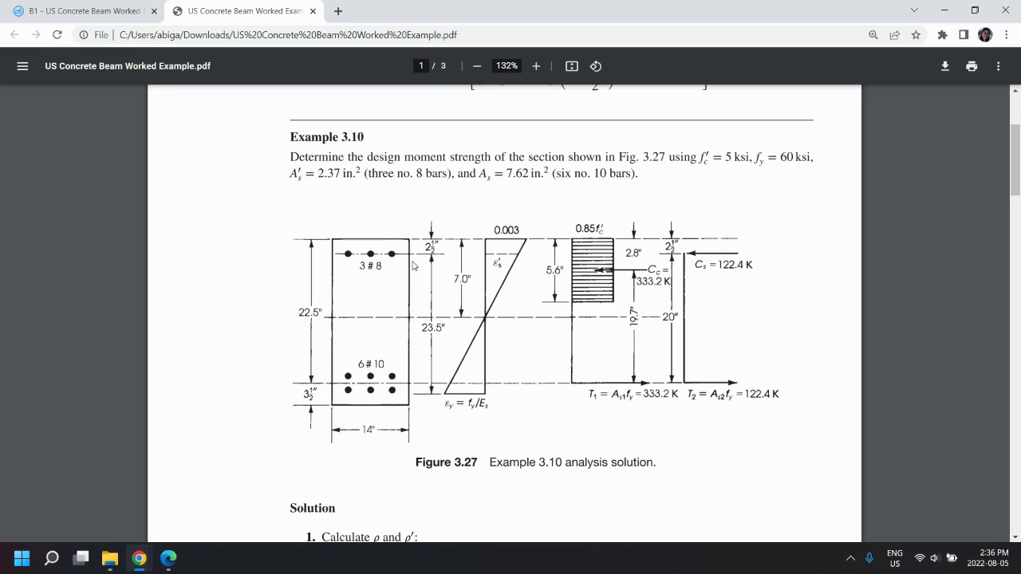
Switch to the ClearCalcs B1 beam calculation and set the cross-section height to 22.5+3.5 in
left_click(97, 11)
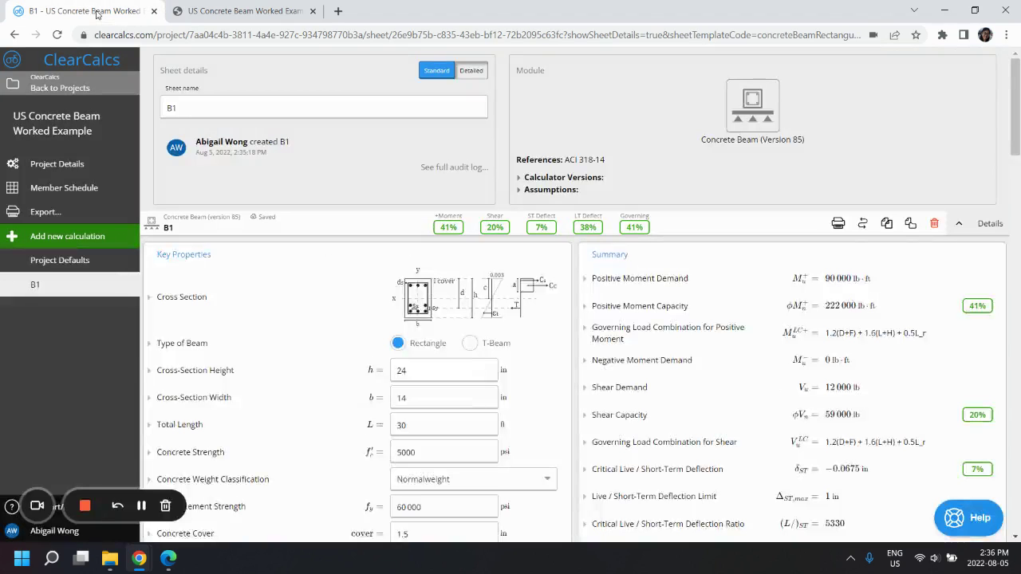
scroll(538, 404, "down", 3)
scroll(510, 319, "up", 1)
left_click(447, 209)
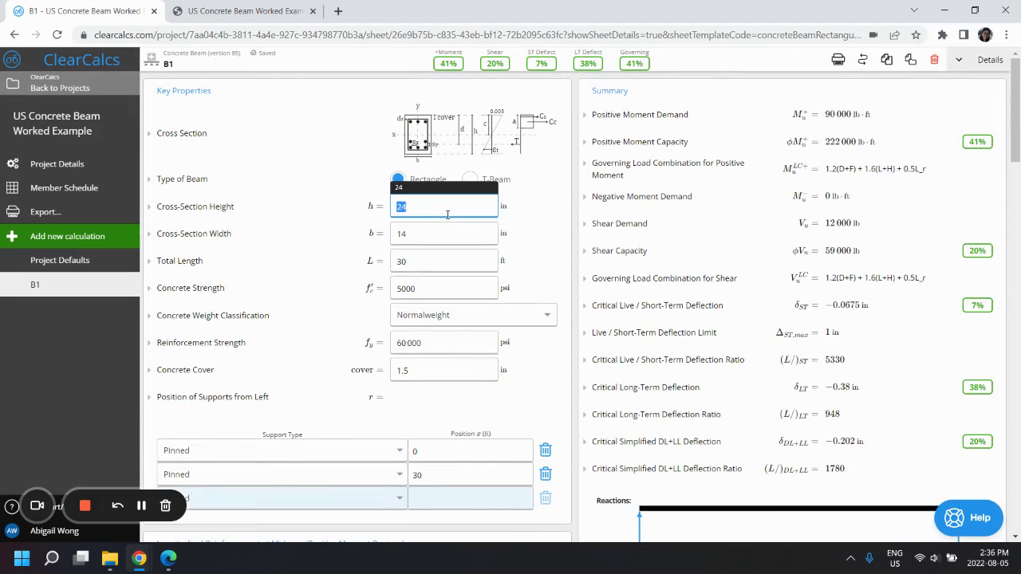
type("22.5+")
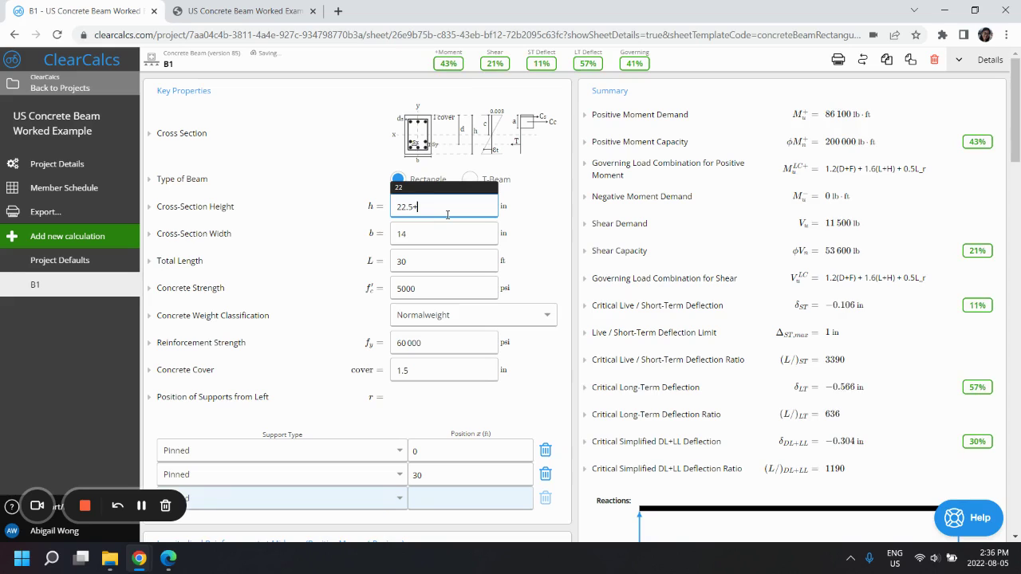
type("3.5")
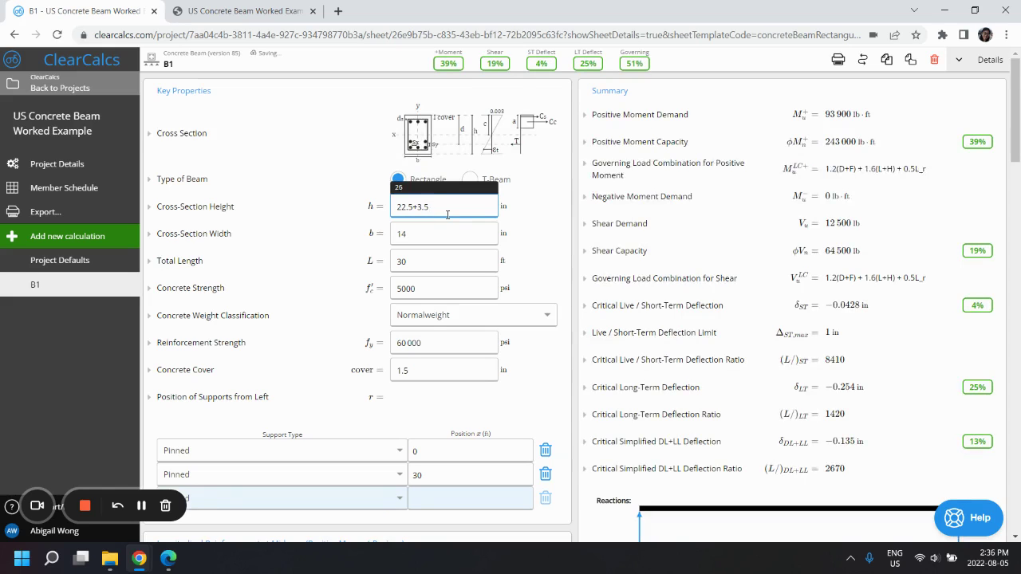
left_click(530, 224)
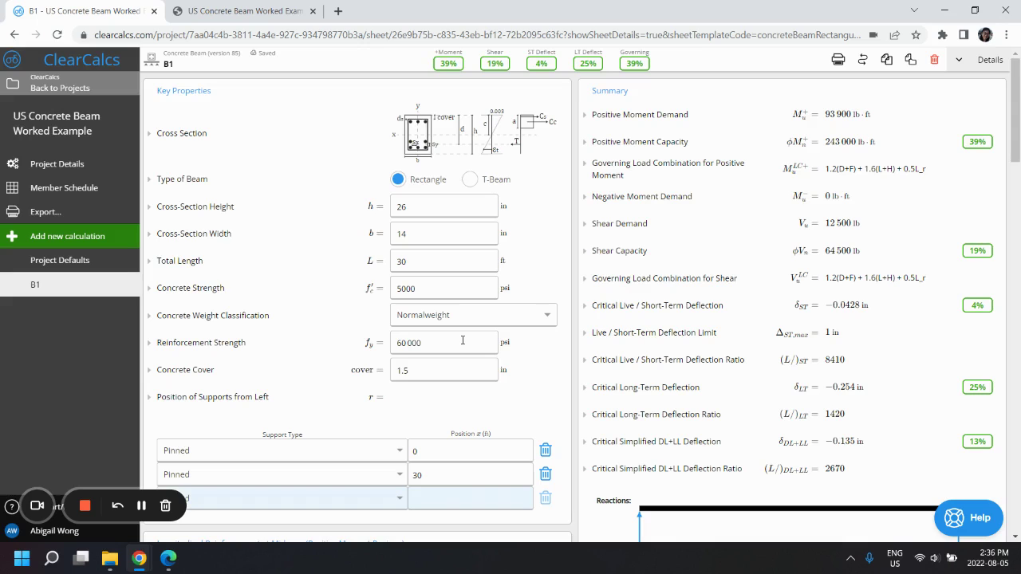
Set the first row of tension (bottom) bars at midspan to 3 bars of size #10
scroll(461, 340, "down", 5)
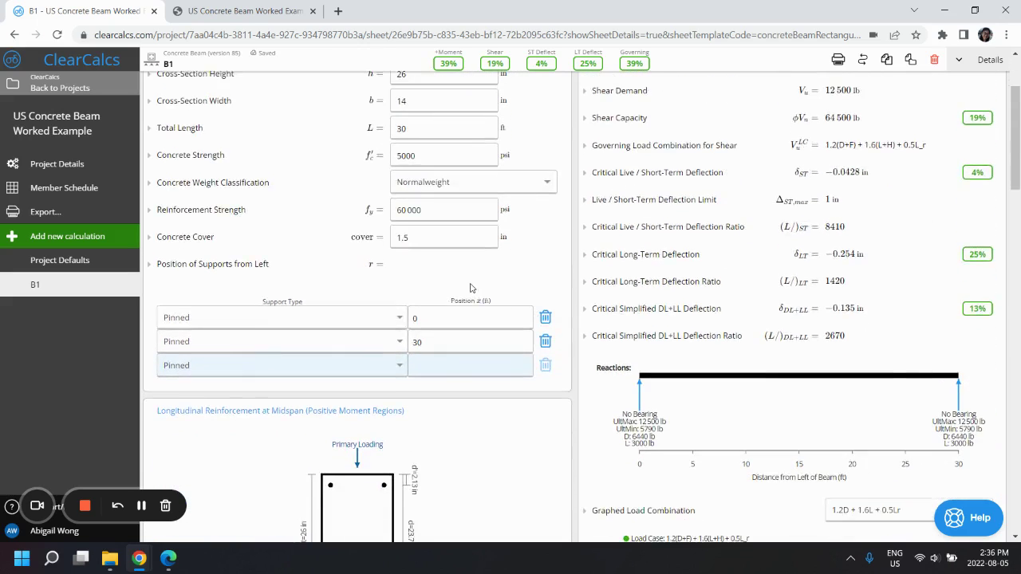
scroll(470, 288, "down", 2)
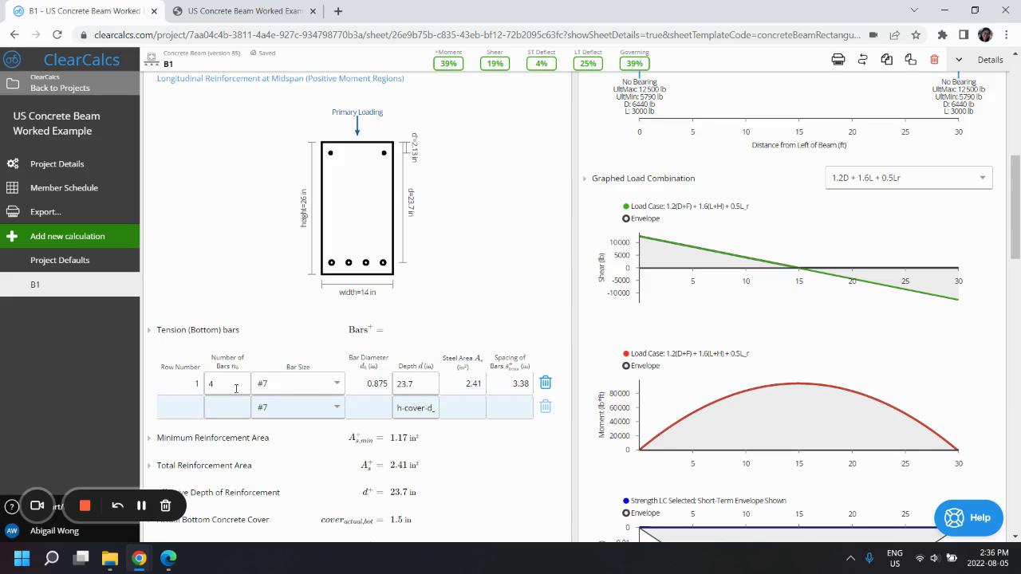
double_click(236, 389)
key("BackSpace")
type("3")
left_click(294, 380)
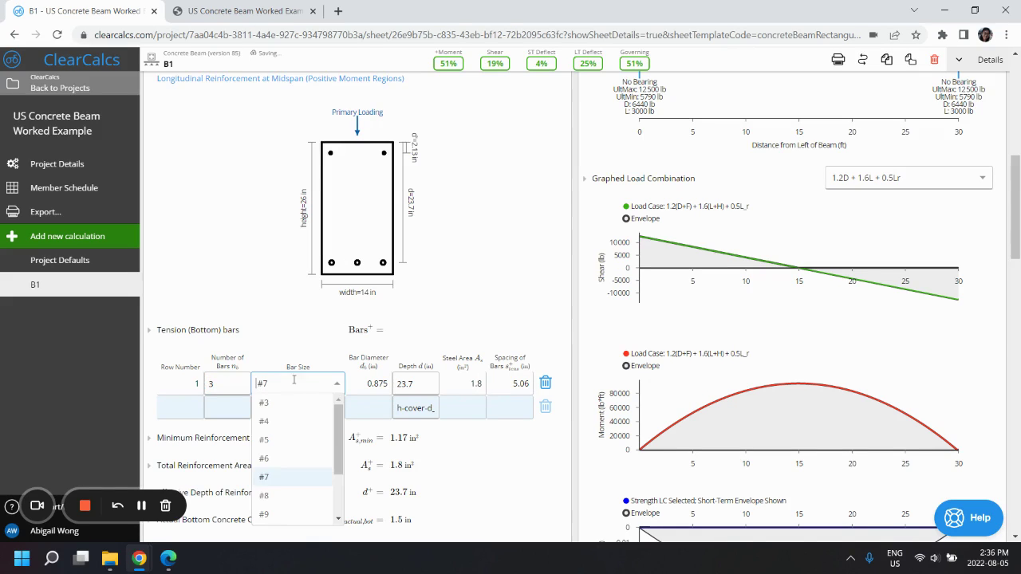
scroll(286, 488, "down", 2)
left_click(263, 467)
Add a second row of tension (bottom) bars with 3 bars of size #10
left_click(232, 409)
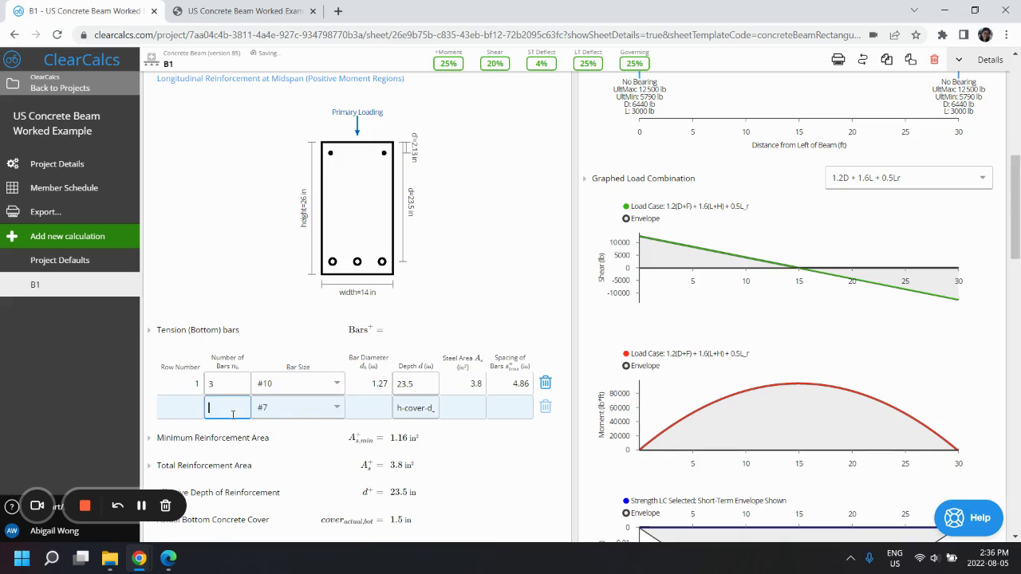
type("3")
left_click(291, 407)
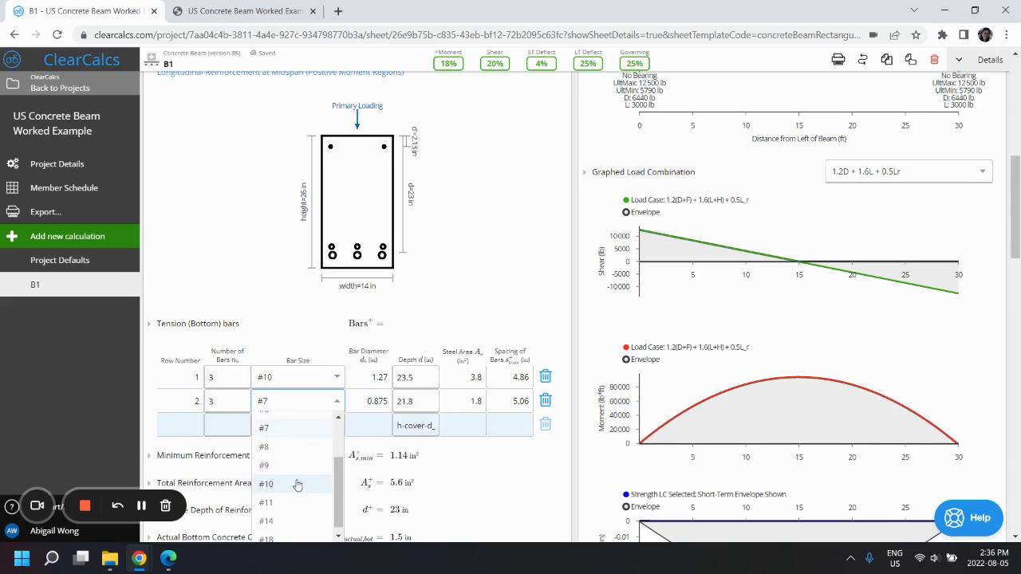
left_click(297, 484)
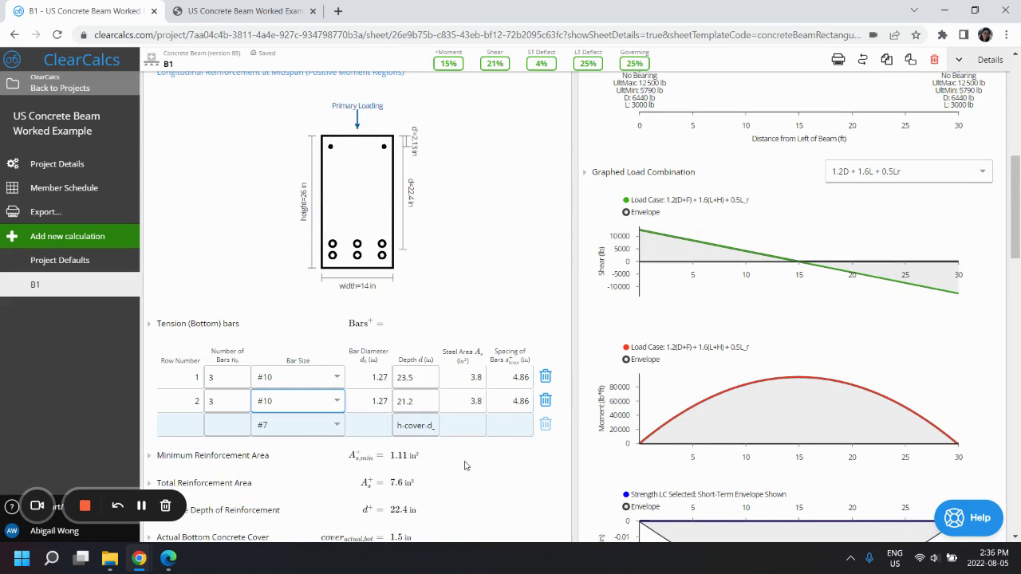
Set the compression (top) reinforcement to 3 bars of size #8
scroll(463, 439, "down", 1)
scroll(465, 420, "down", 2)
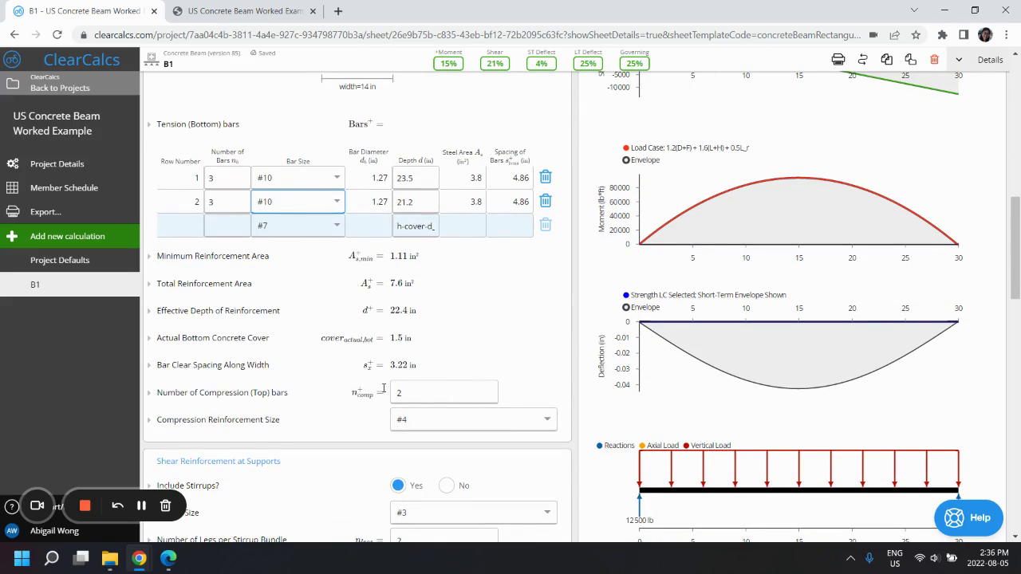
double_click(415, 394)
type("3")
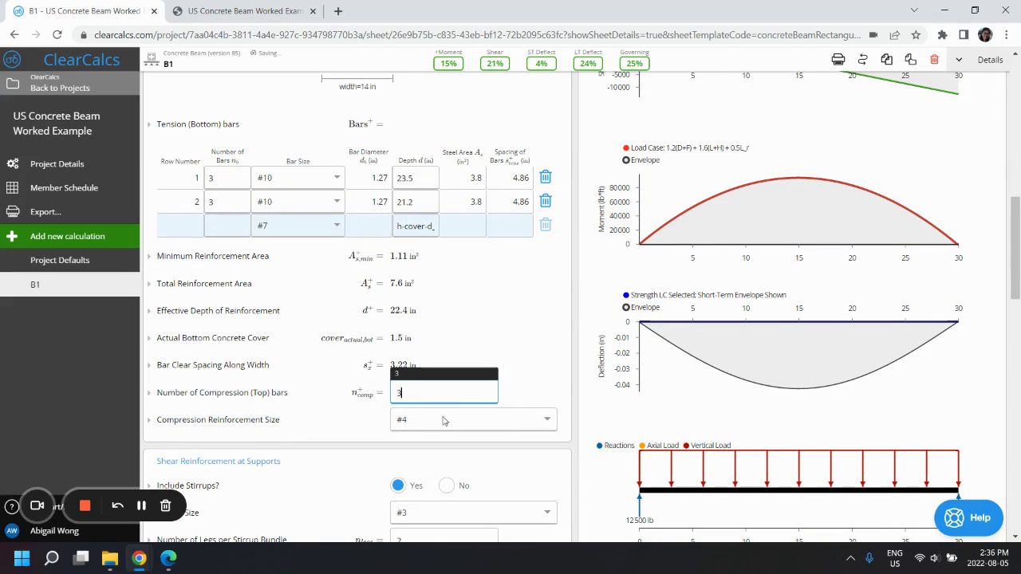
left_click(452, 425)
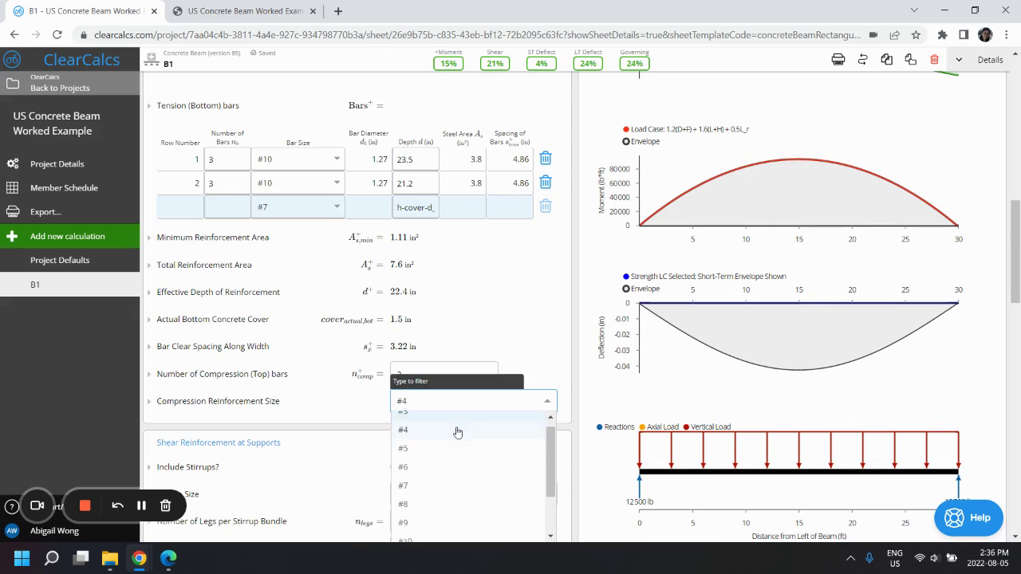
scroll(451, 426, "down", 2)
left_click(447, 452)
left_click(534, 328)
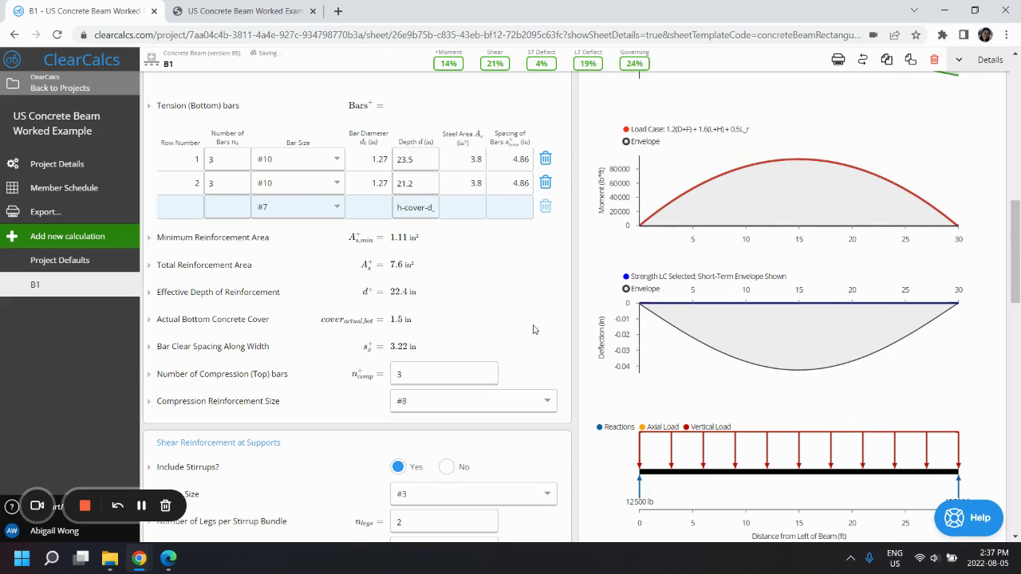
Review the midspan section diagram and exclude stirrups from the shear reinforcement at supports
scroll(480, 366, "up", 2)
scroll(480, 366, "up", 1)
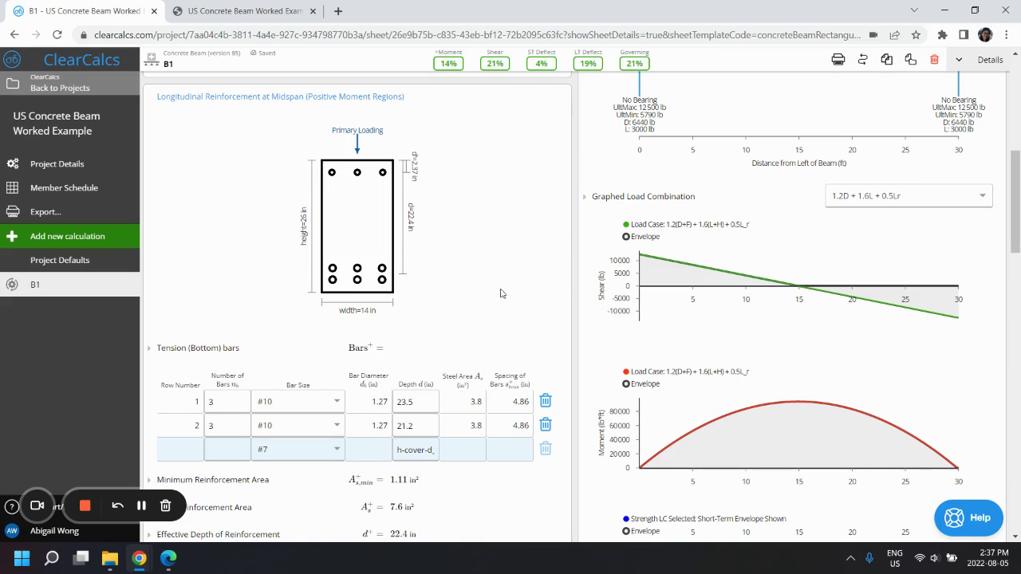
scroll(542, 300, "down", 5)
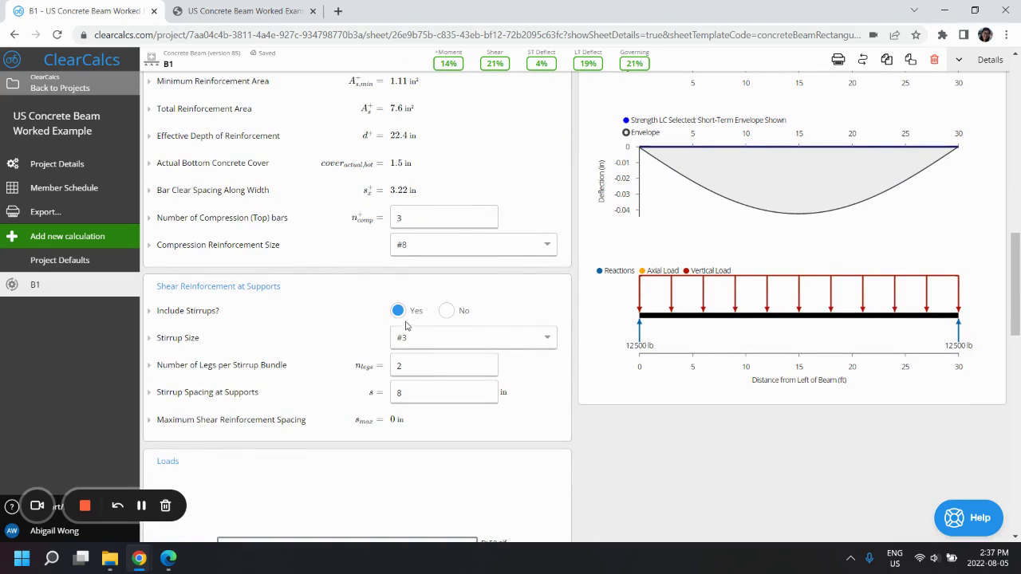
left_click(448, 311)
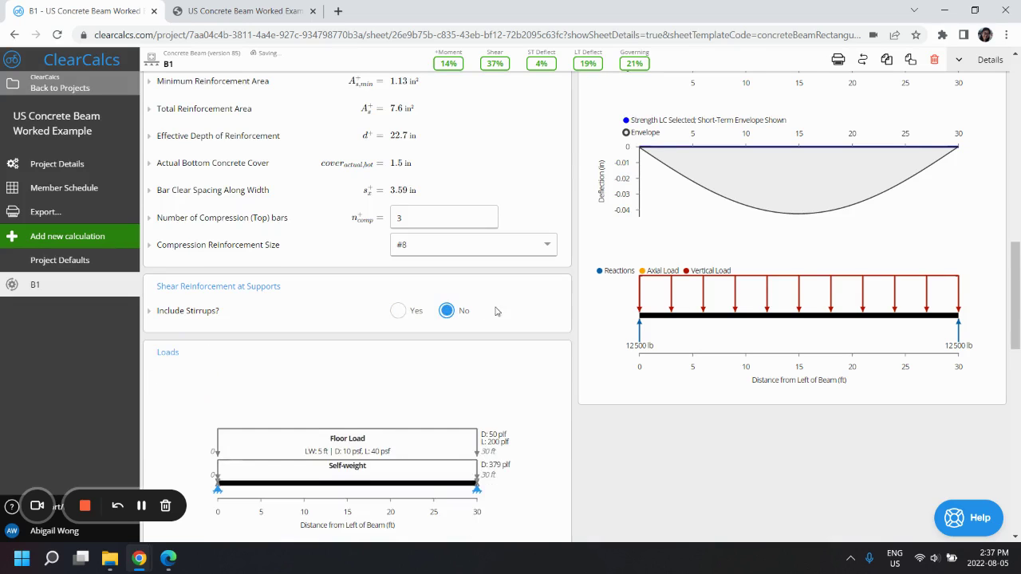
Compare the positive moment capacity in the summary with the PDF worked example's solution and recheck its section dimensions
scroll(519, 303, "down", 1)
scroll(538, 302, "up", 10)
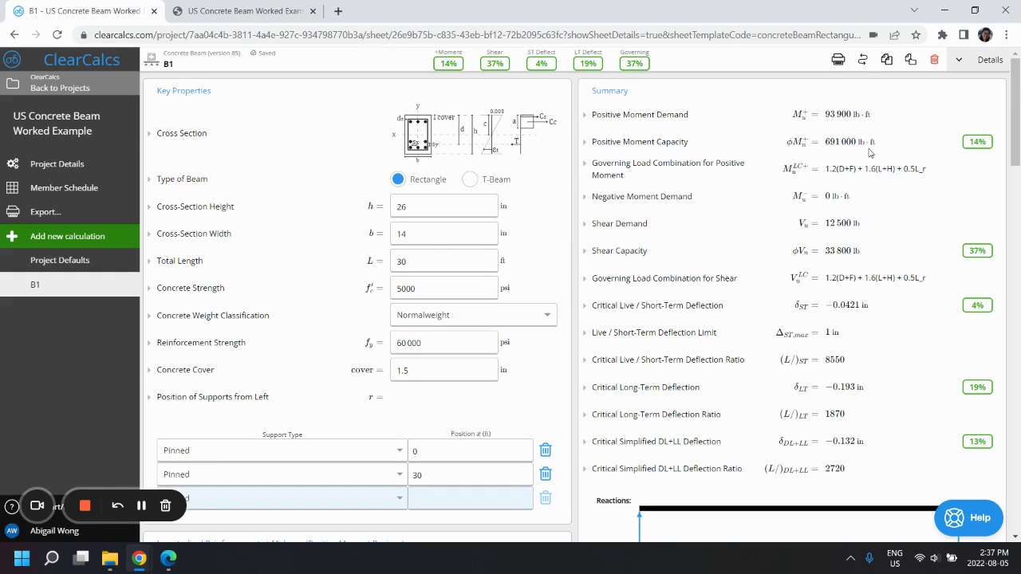
left_click(216, 9)
scroll(510, 311, "down", 3)
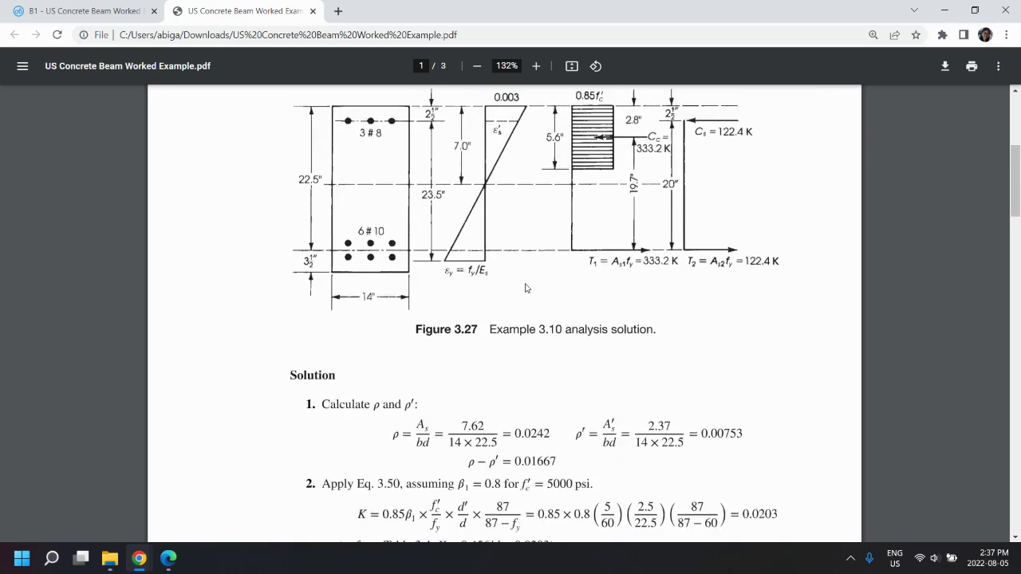
scroll(513, 309, "down", 6)
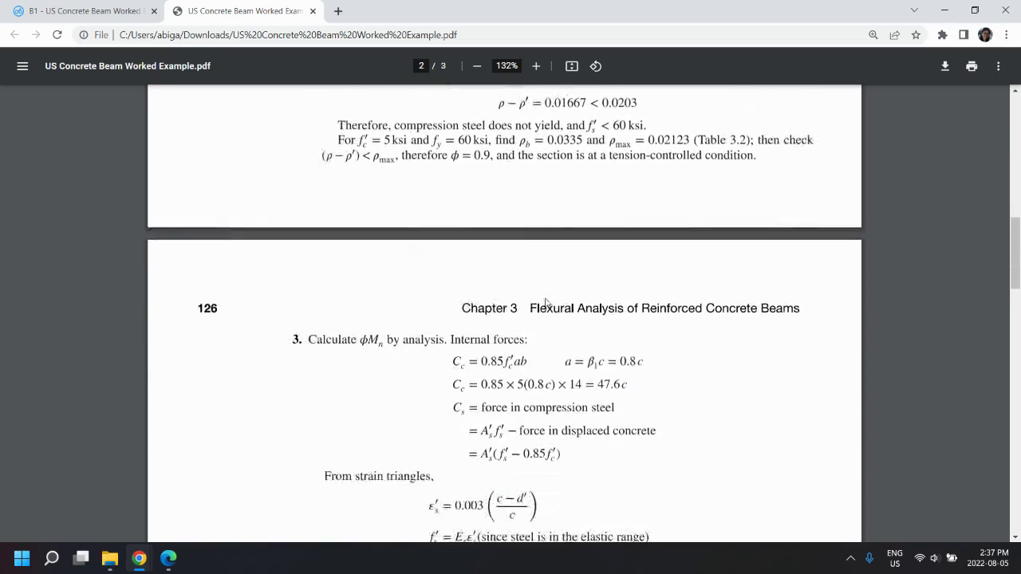
scroll(546, 302, "down", 8)
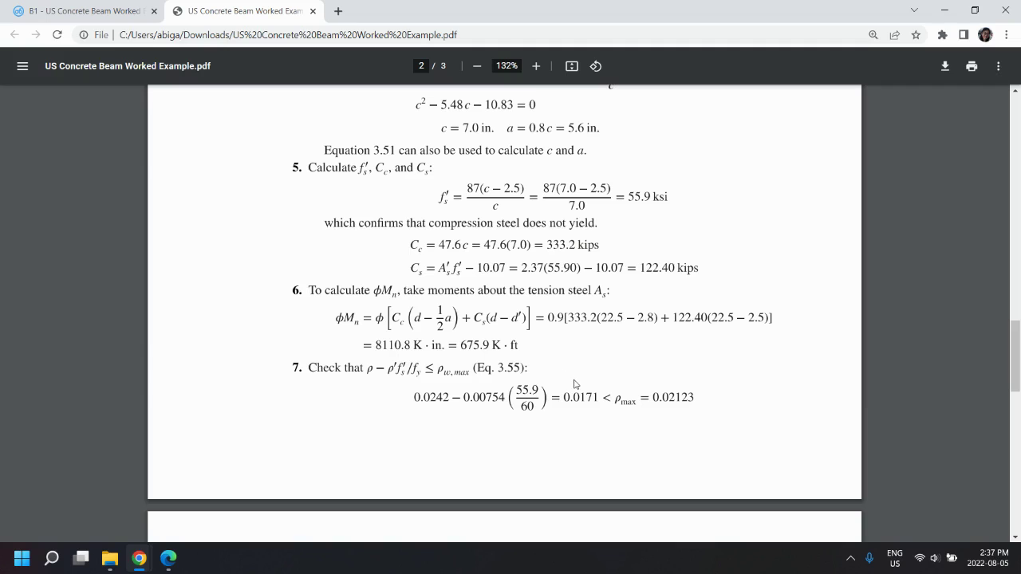
scroll(560, 369, "up", 1)
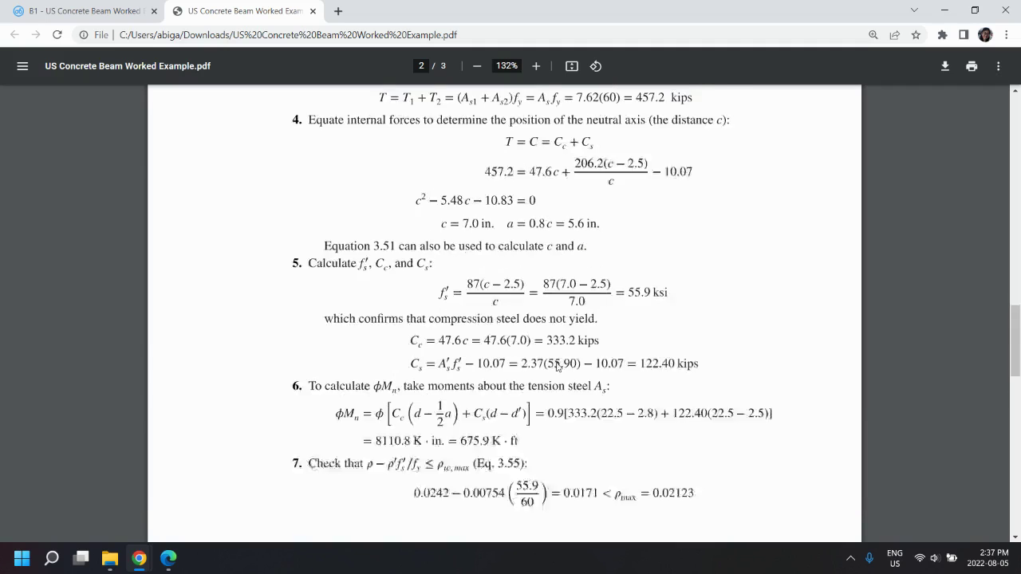
scroll(559, 367, "up", 12)
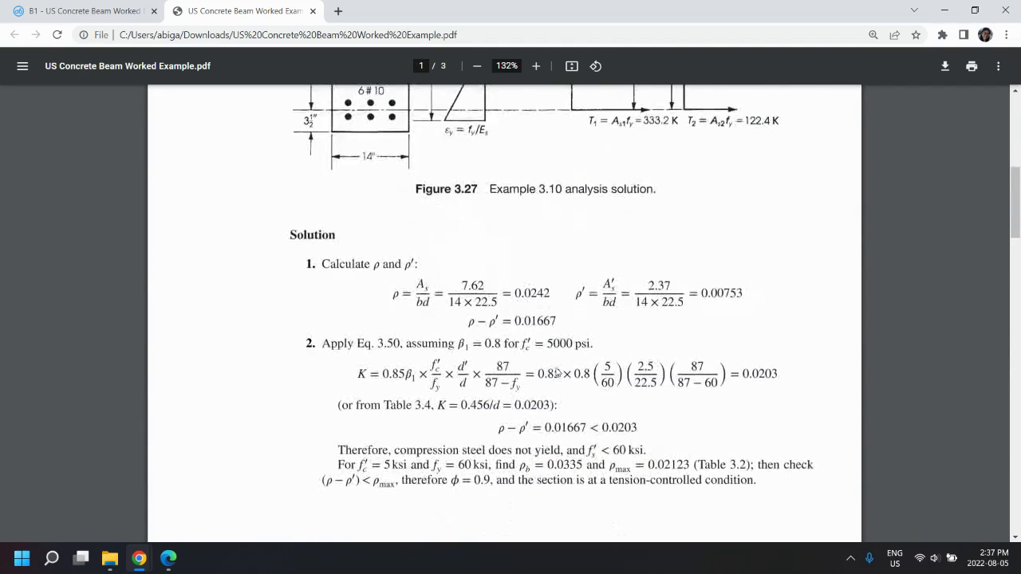
scroll(556, 373, "up", 3)
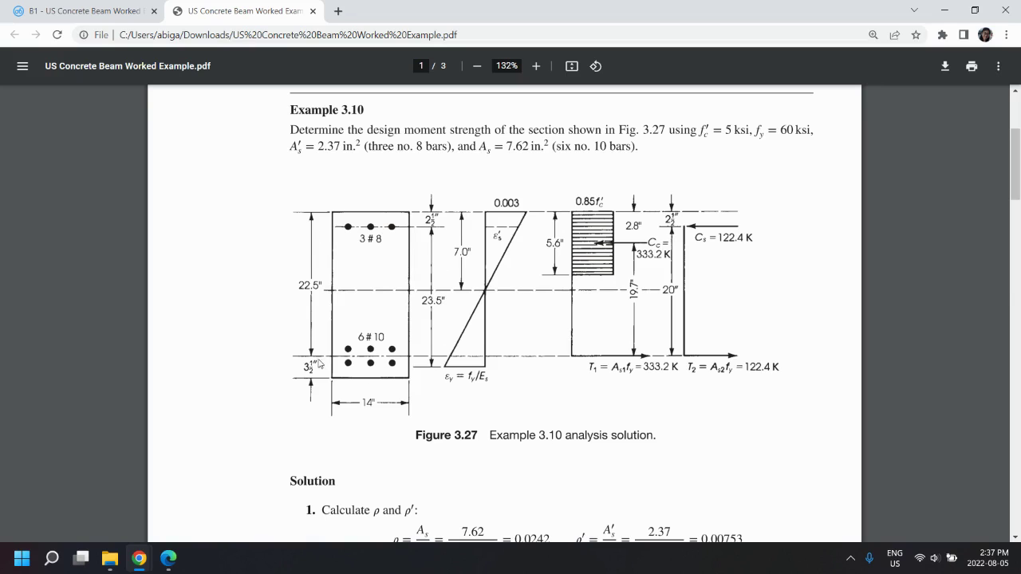
Return to the B1 calculation, read the Concrete Cover description and set the concrete cover to 2 in
left_click(84, 11)
scroll(515, 245, "down", 4)
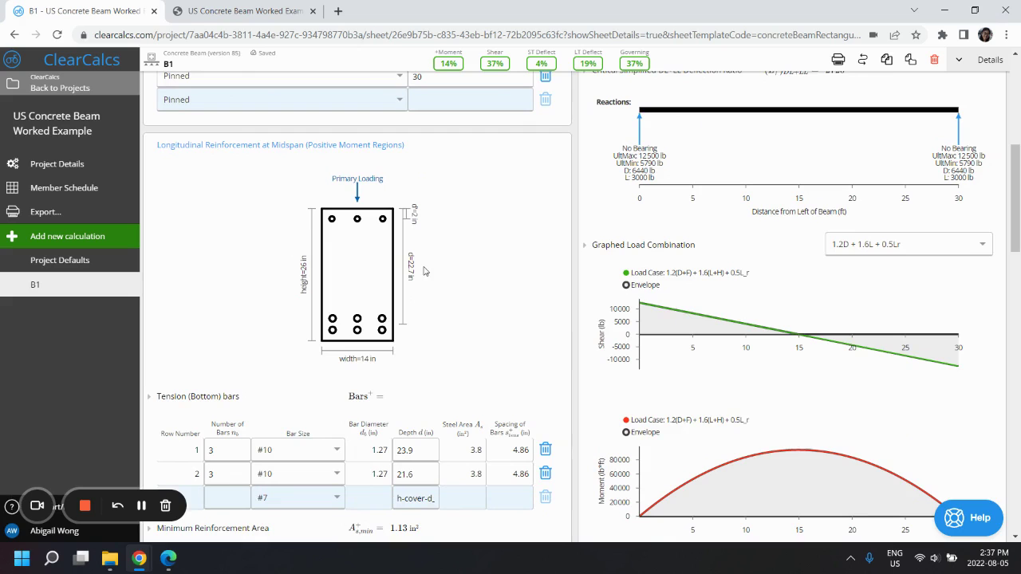
scroll(434, 319, "up", 2)
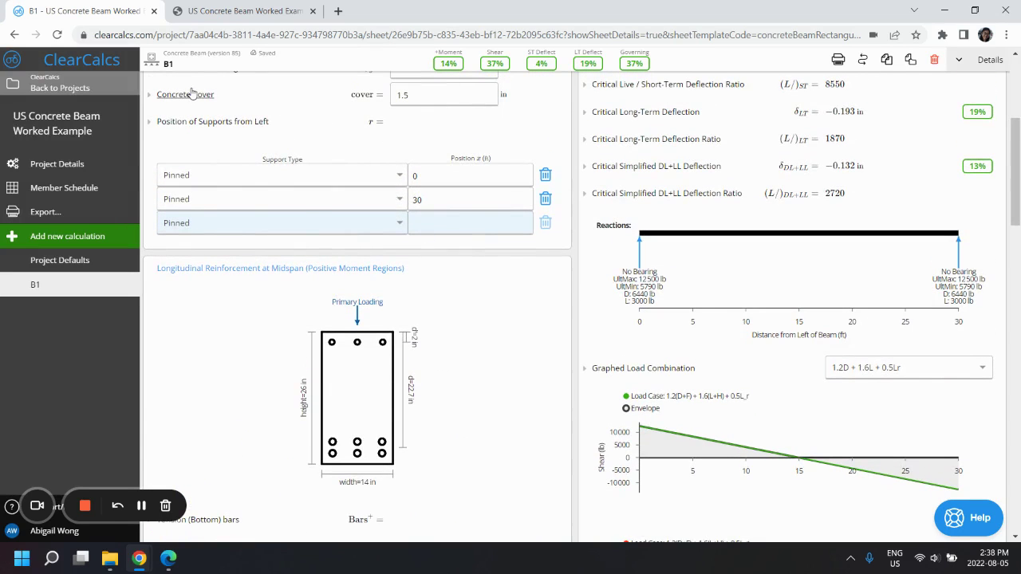
left_click(192, 93)
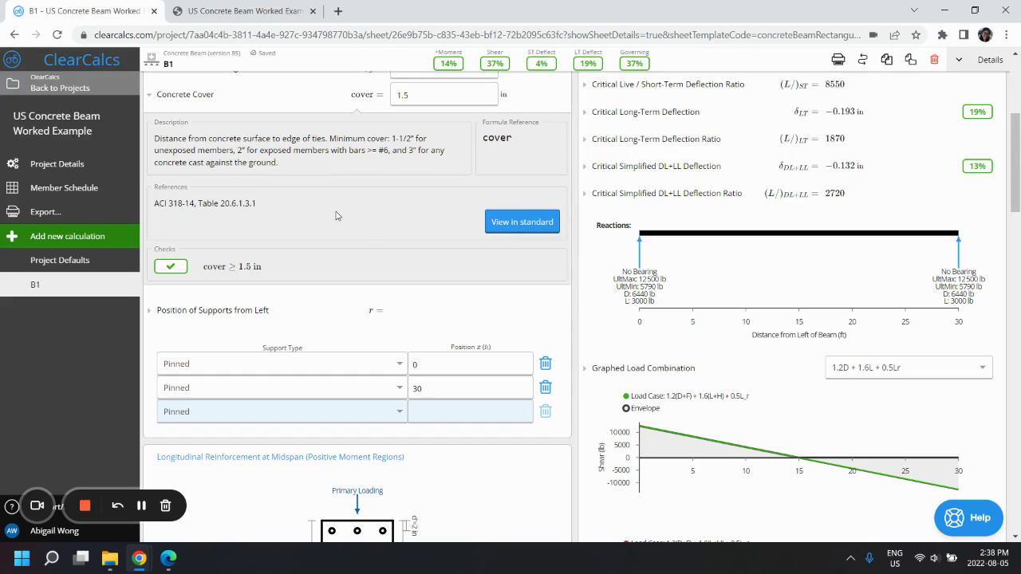
left_click(442, 101)
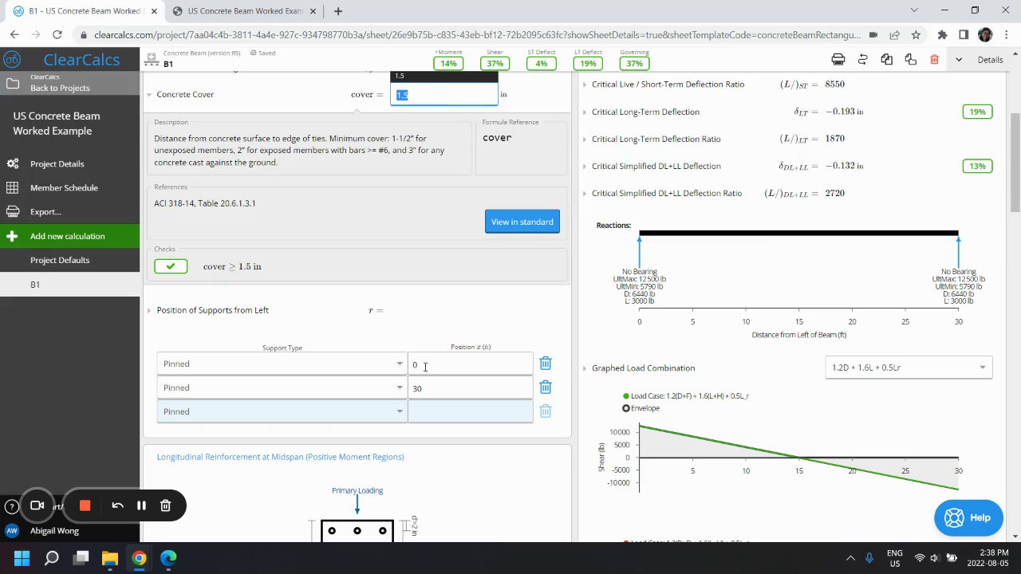
type("2")
scroll(457, 399, "down", 1)
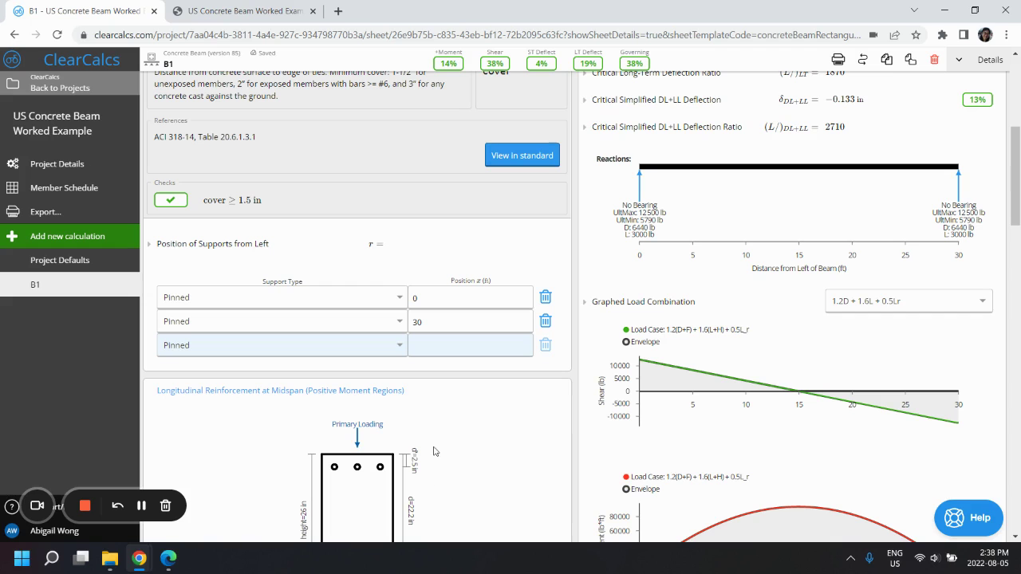
scroll(330, 297, "up", 1)
left_click(210, 165)
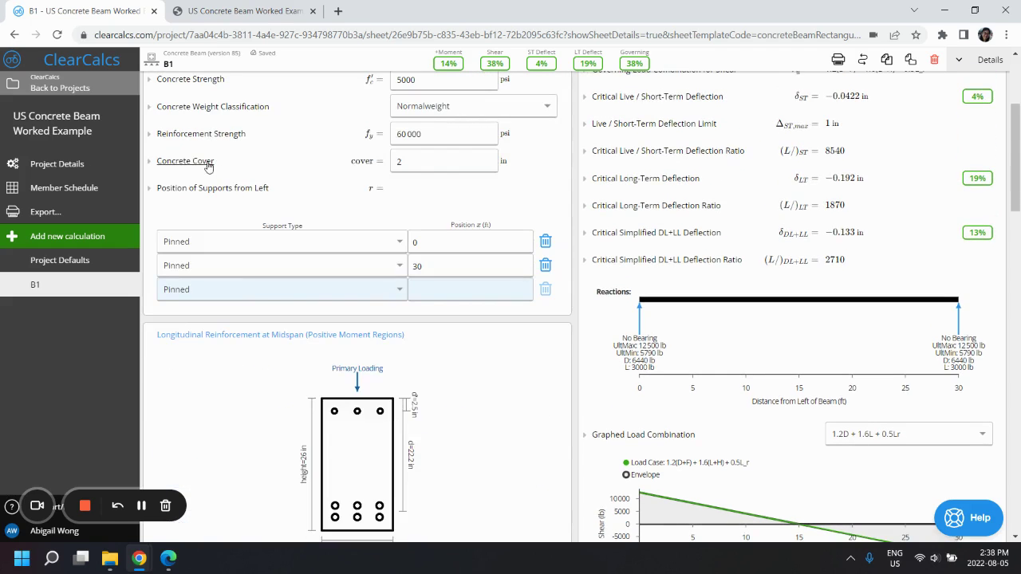
Set the depth of the second row of tension bars to 21.6 in
scroll(420, 267, "down", 1)
scroll(420, 267, "down", 1)
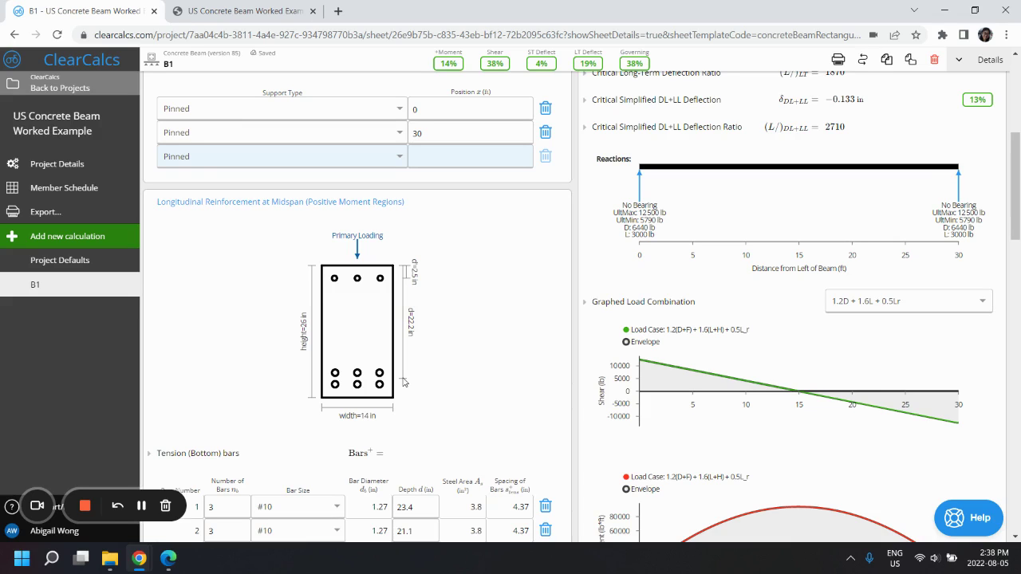
scroll(403, 383, "down", 1)
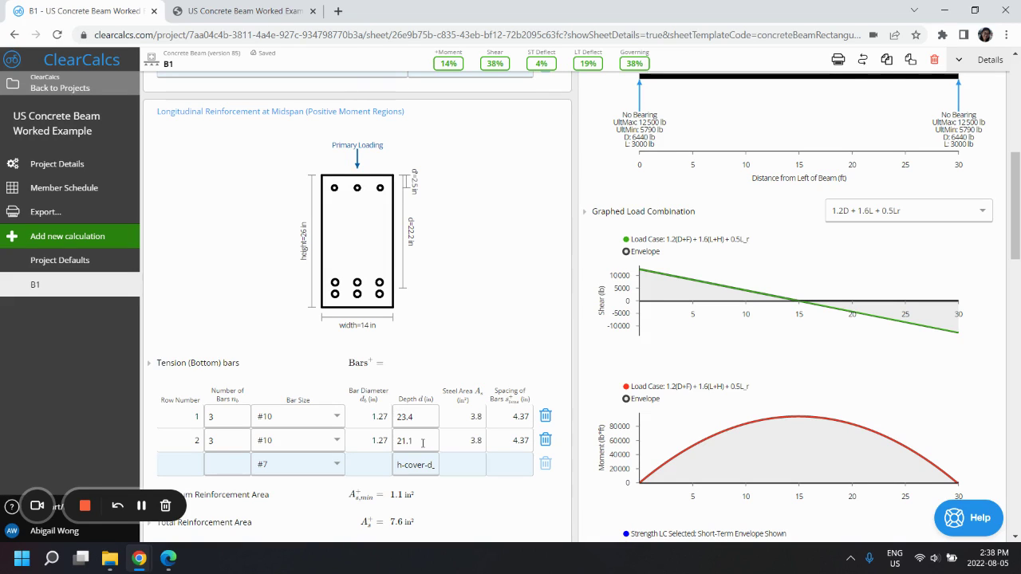
left_click(422, 443)
key("BackSpace")
type("6")
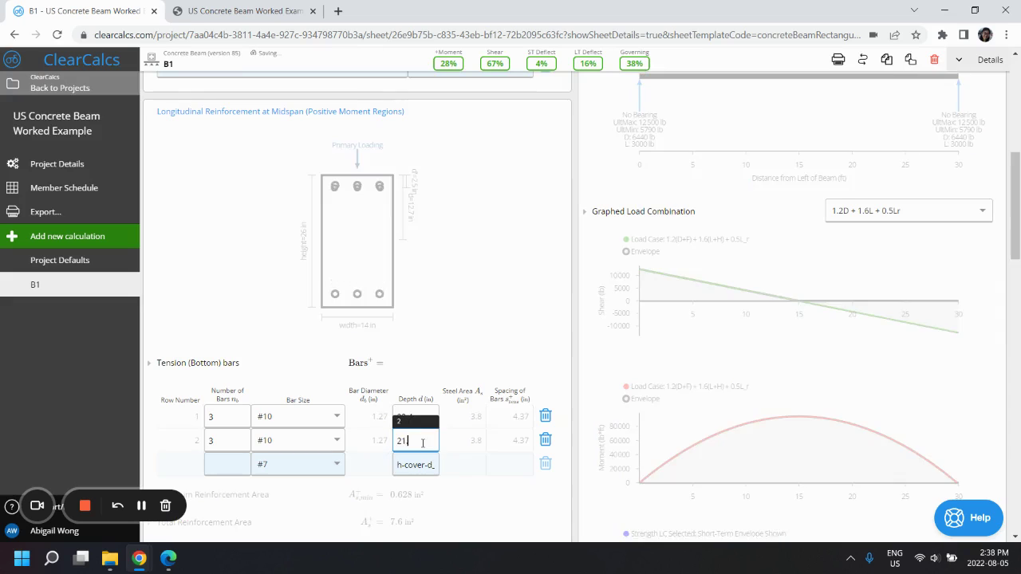
left_click(415, 233)
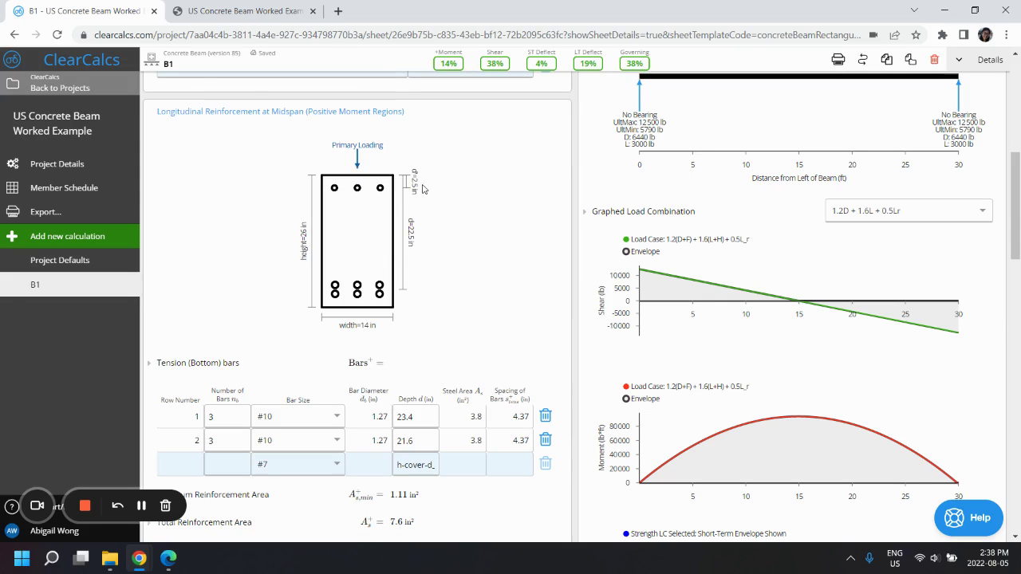
Review the neutral axis depth, steel strain, strength reduction factor and factored flexural strength in the B1 beam's positive moment bending capacity results
scroll(476, 274, "down", 2)
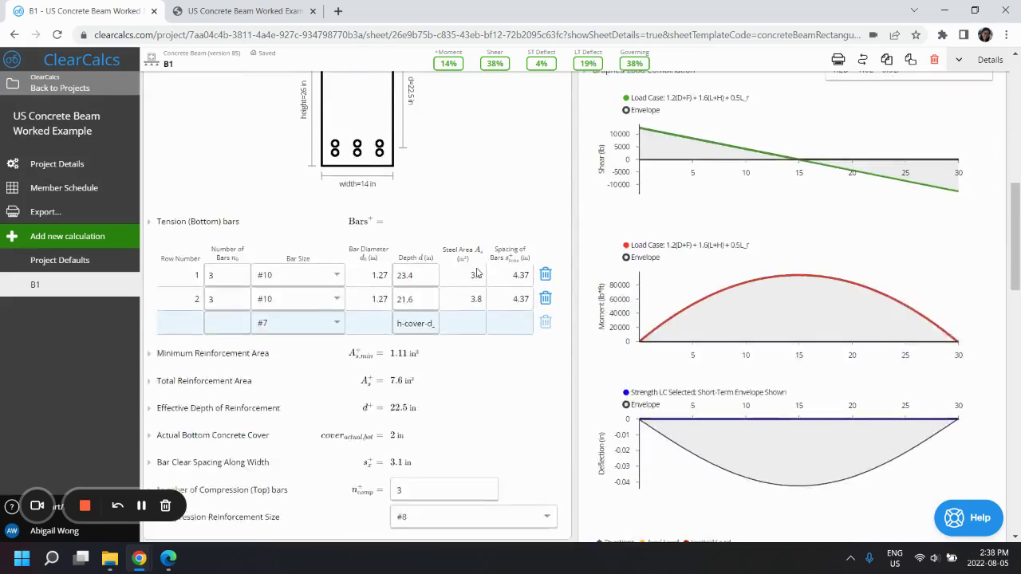
scroll(476, 274, "down", 10)
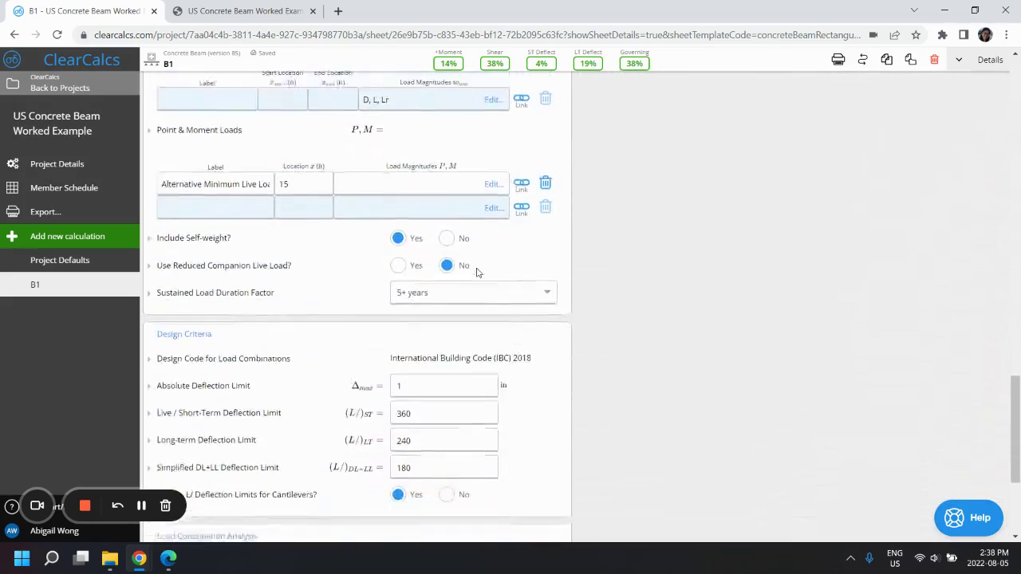
scroll(476, 274, "down", 3)
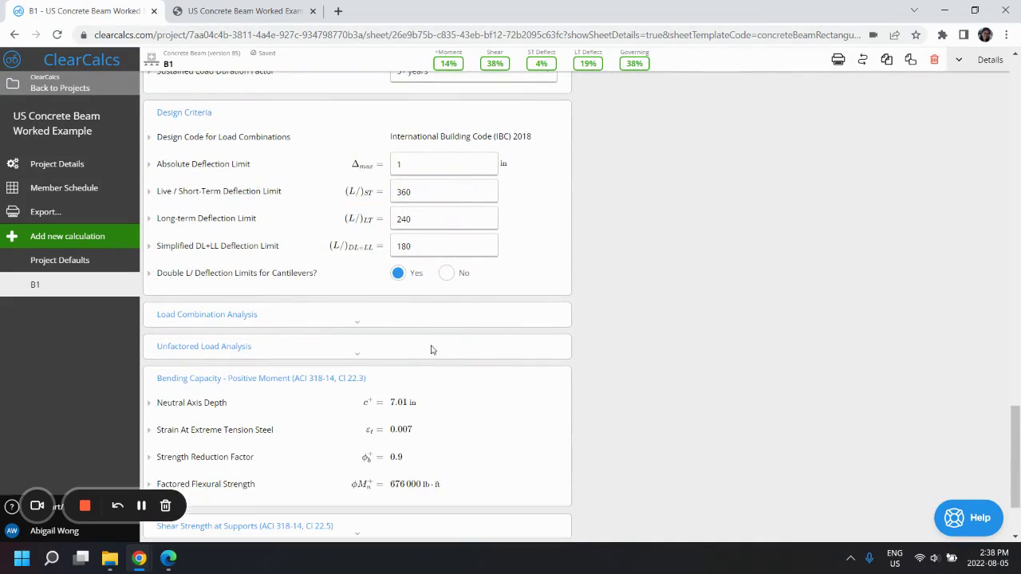
scroll(431, 350, "down", 1)
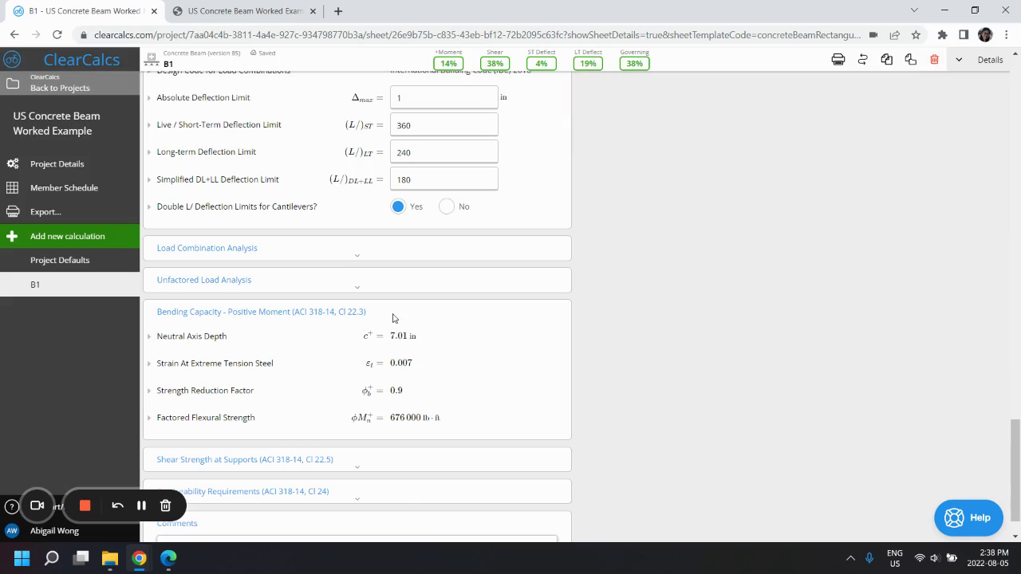
scroll(393, 318, "down", 1)
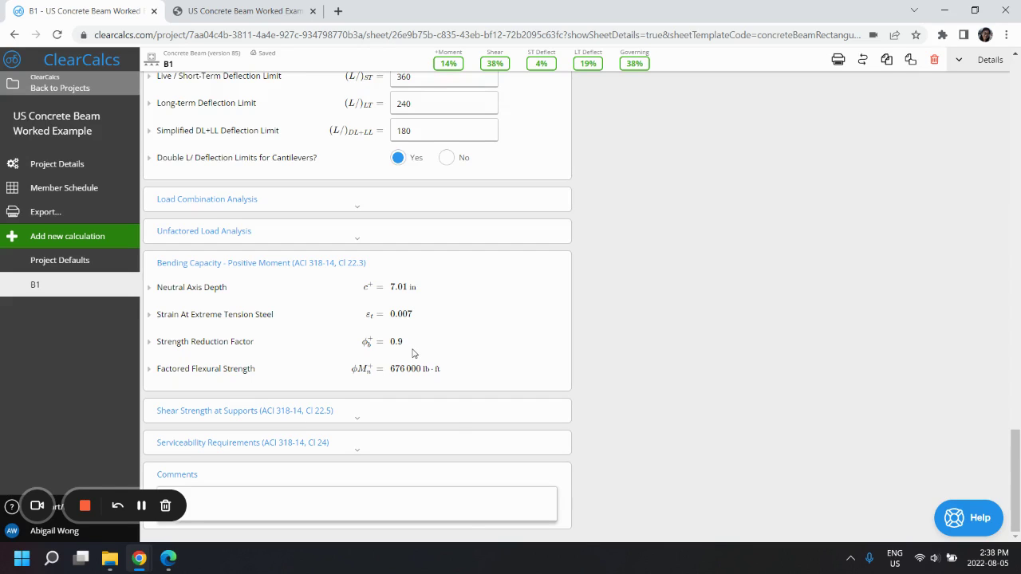
Check the neutral axis depth and factored moment capacity in the PDF worked solution, and return to B1's bending capacity results to compare them
left_click(255, 9)
scroll(533, 267, "down", 10)
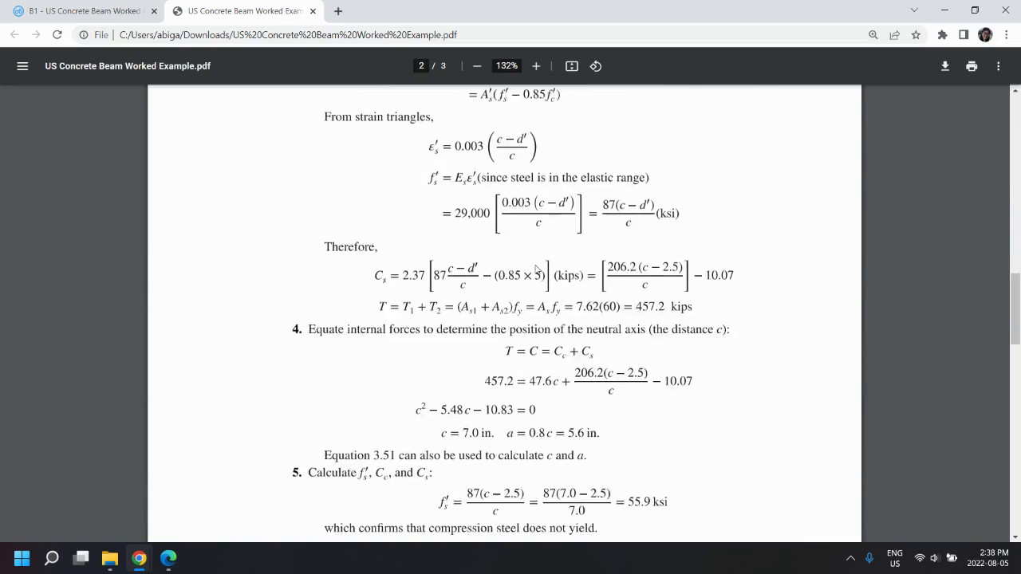
scroll(535, 269, "down", 7)
scroll(536, 269, "up", 10)
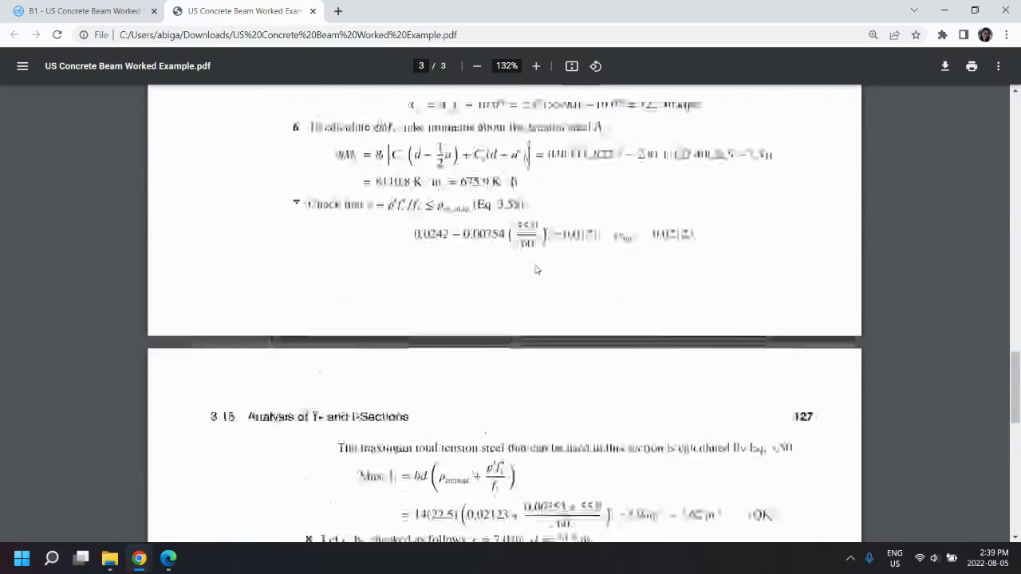
scroll(537, 269, "up", 1)
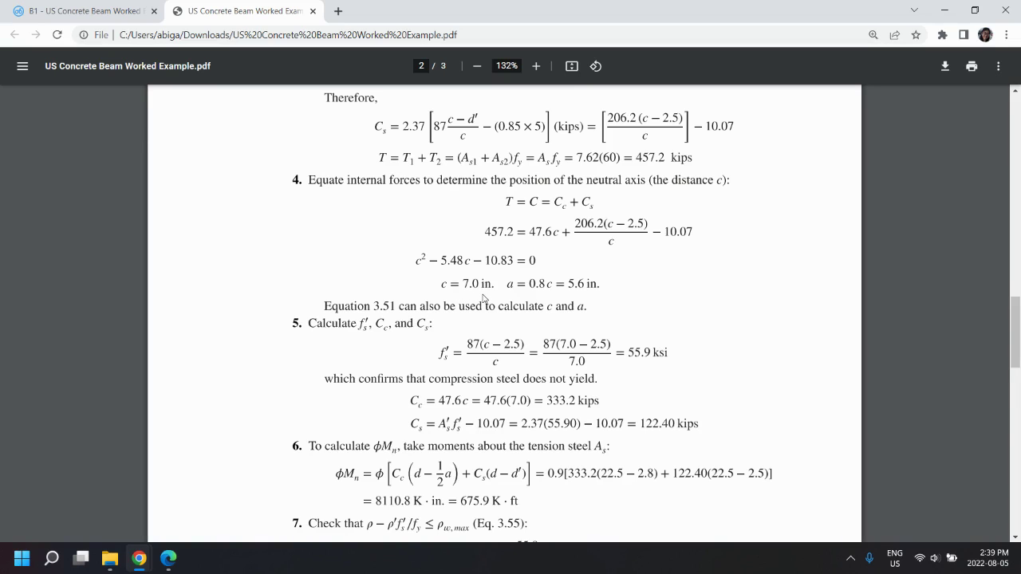
scroll(484, 298, "down", 3)
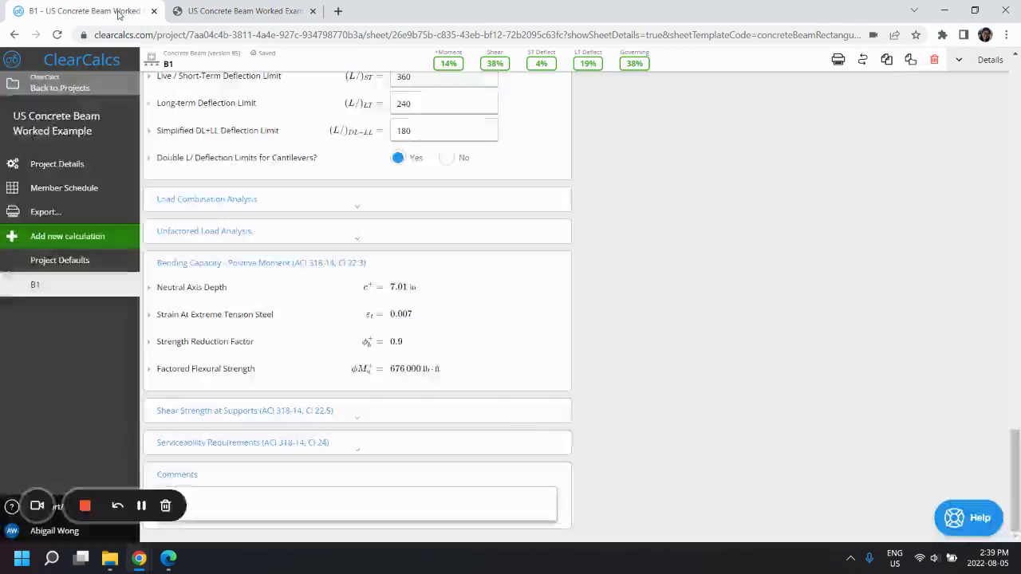
key("ctrl+shift+Tab")
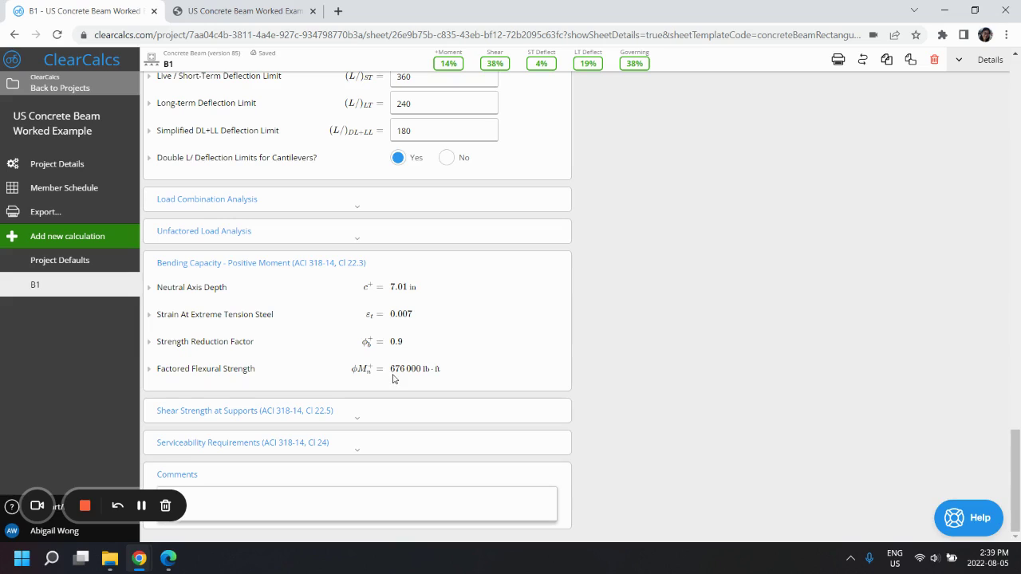